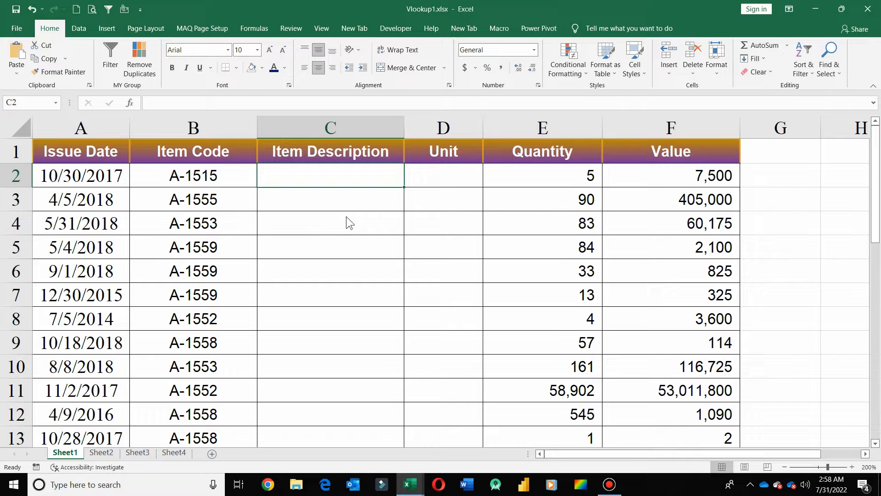
# - In the Book1 workbook, move the Item Code column between the Item Description and Unit columns
pyautogui.hotkey('ctrl', 'Tab')
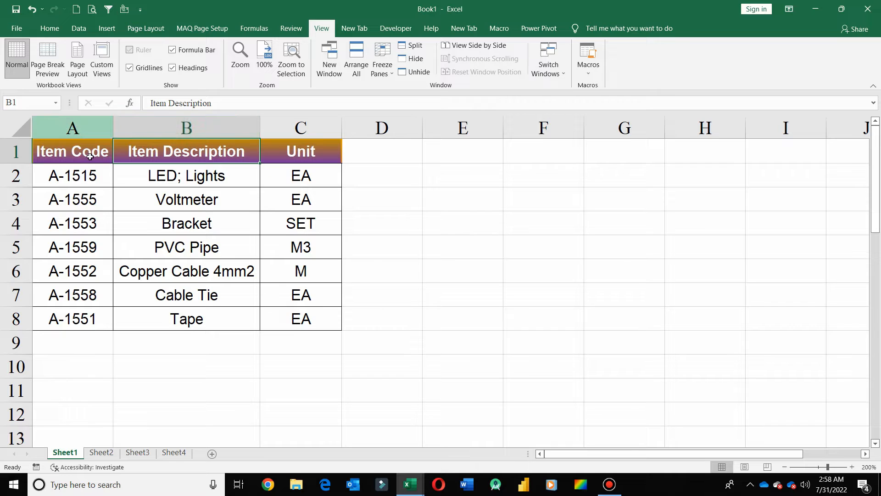
pyautogui.moveTo(90, 156); pyautogui.dragTo(115, 333)
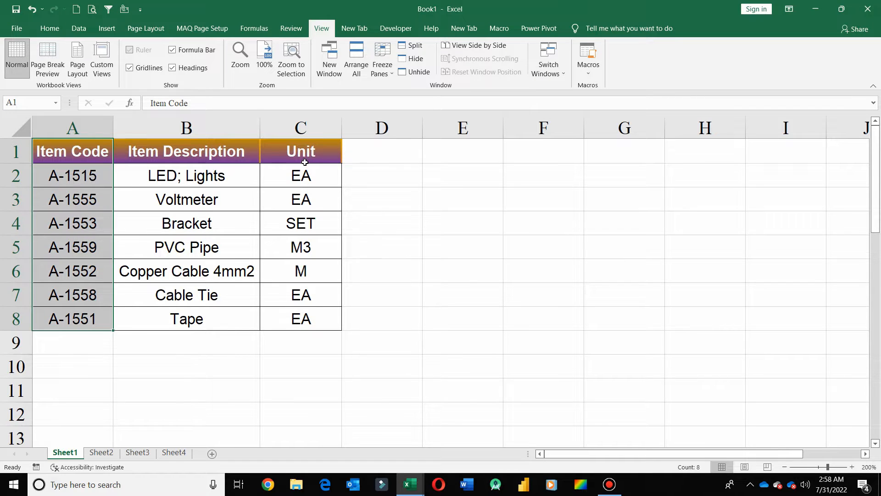
pyautogui.click(93, 130)
pyautogui.rightClick(94, 133)
pyautogui.press('Escape')
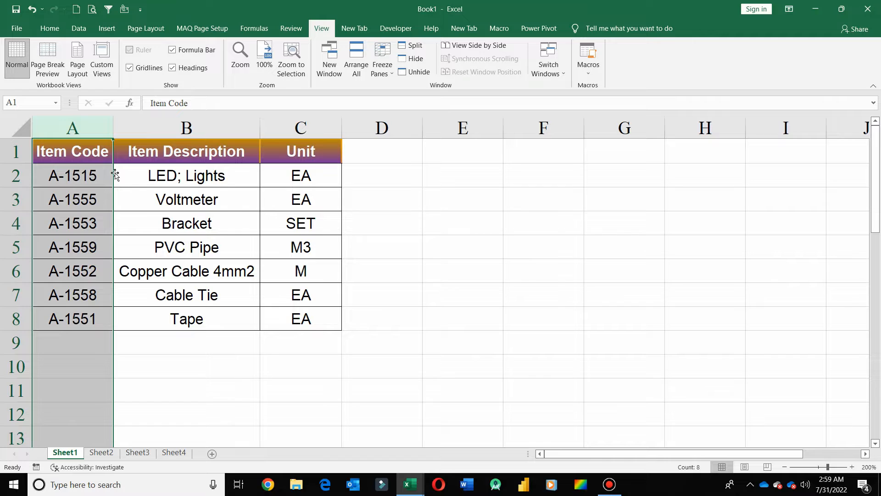
pyautogui.moveTo(115, 175); pyautogui.dragTo(261, 199)
pyautogui.press('shift')
pyautogui.click(131, 202)
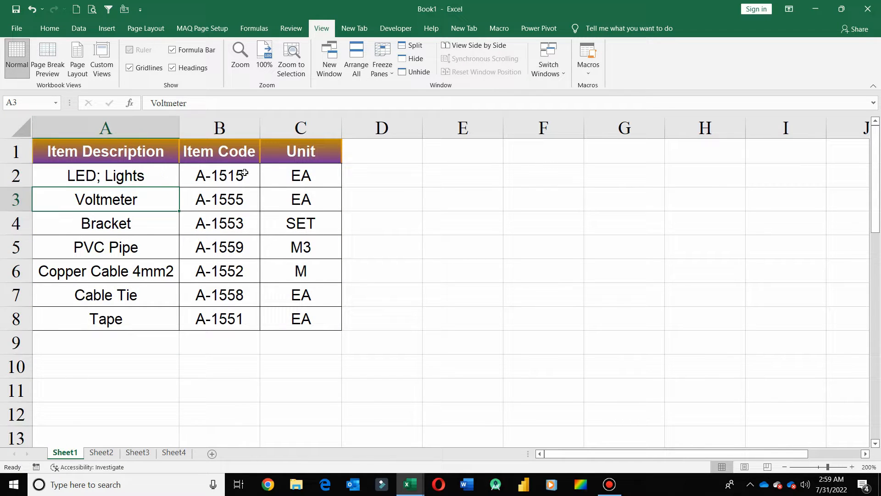
pyautogui.click(277, 254)
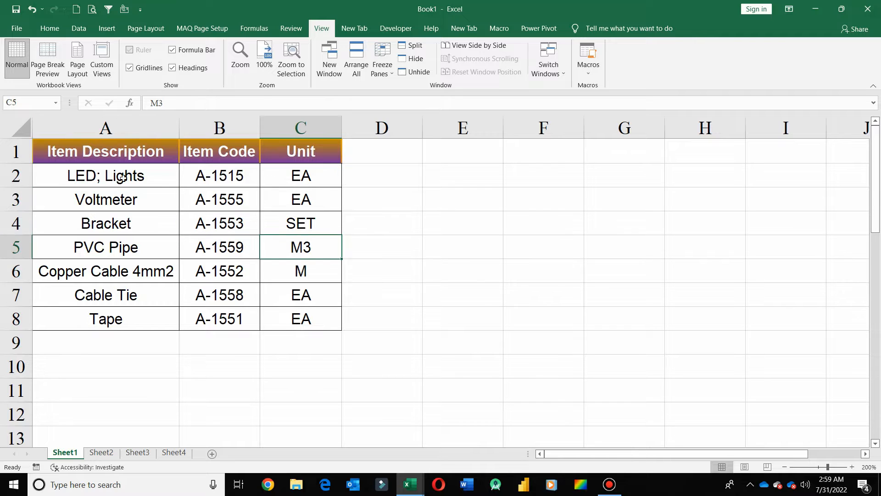
pyautogui.click(158, 184)
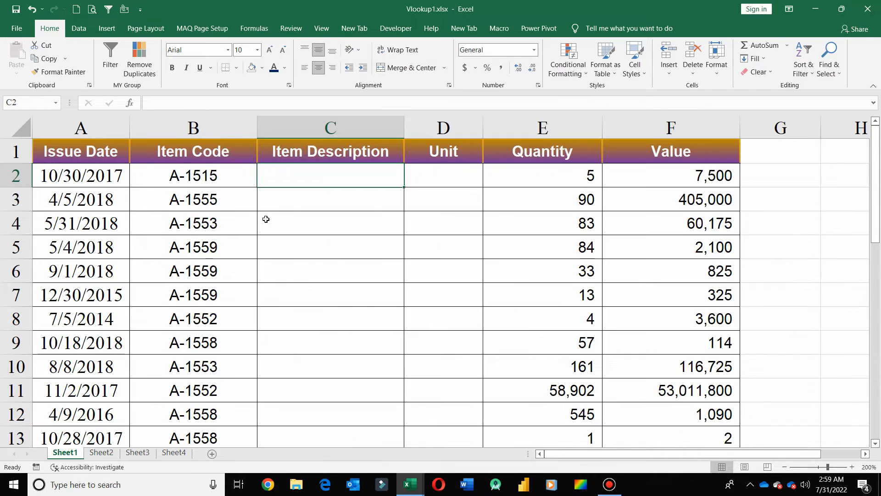
pyautogui.press('Down')
pyautogui.press('Up')
pyautogui.press('F2')
pyautogui.write('=vl')
pyautogui.press('Tab')
pyautogui.press('Left')
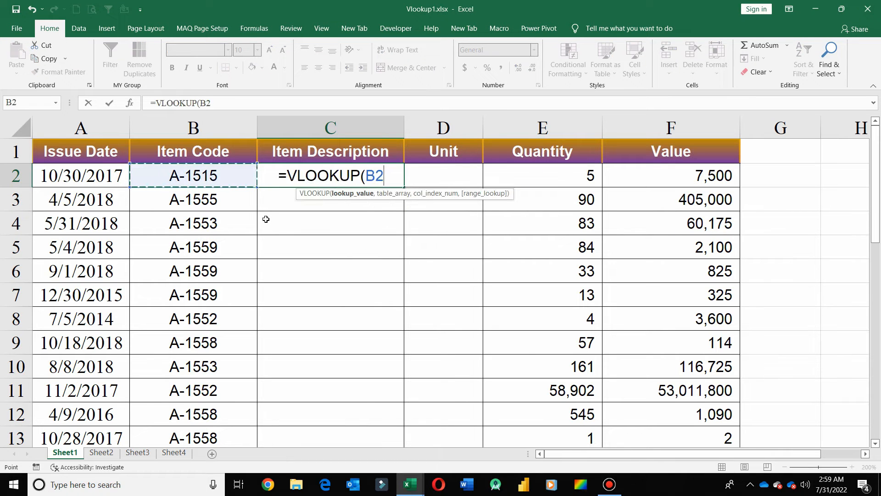
pyautogui.write(',')
pyautogui.hotkey('ctrl', 'Tab')
pyautogui.press('Down')
pyautogui.hotkey('shift', 'Right')
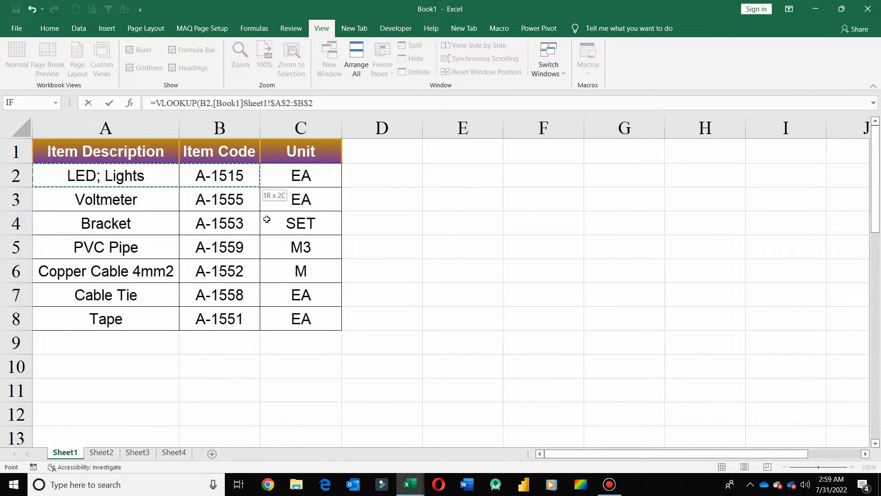
pyautogui.press('Right')
pyautogui.hotkey('shift', 'Right')
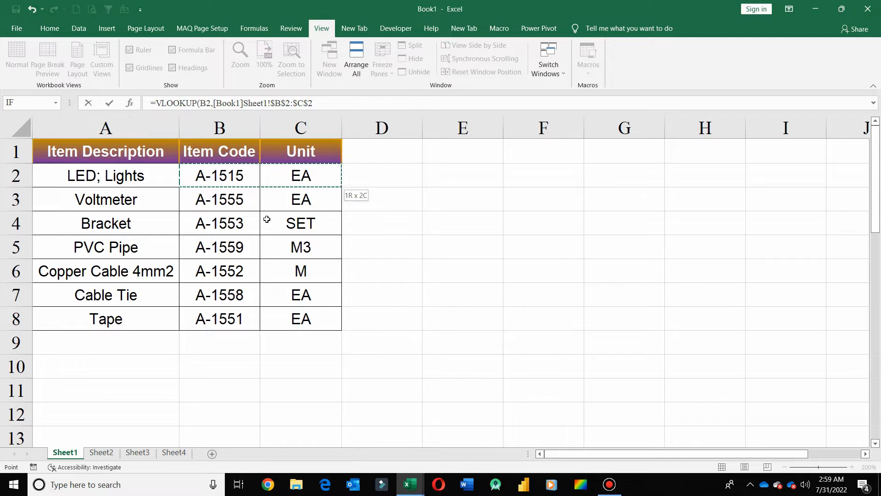
pyautogui.hotkey('shift', 'Left')
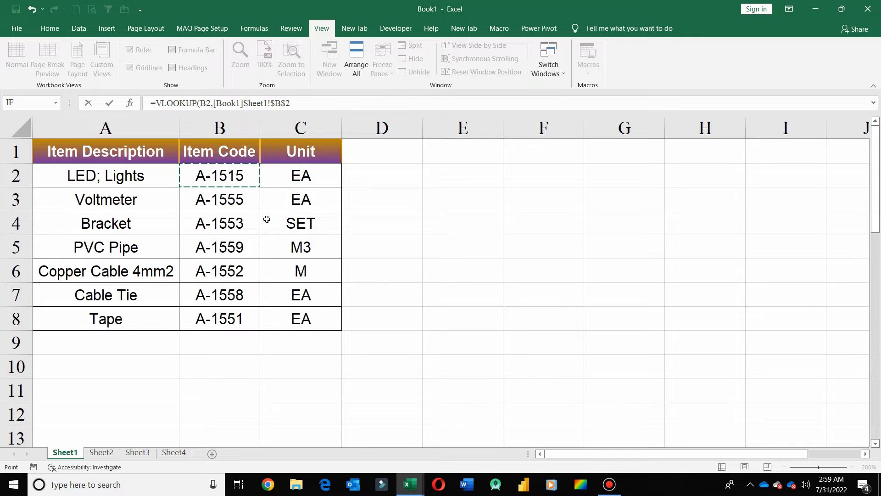
pyautogui.hotkey('shift', 'Right')
pyautogui.hotkey('shift', 'Left')
pyautogui.hotkey('shift', 'Left')
pyautogui.hotkey('ctrl', 'shift', 'Down')
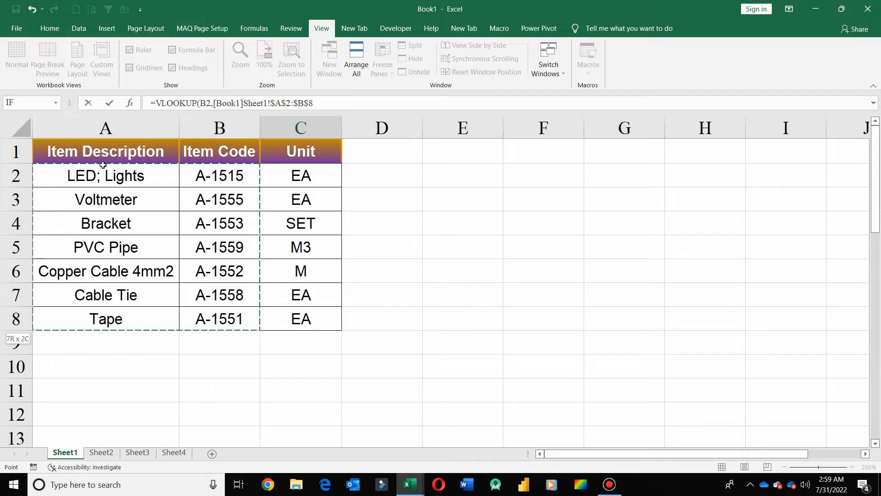
pyautogui.press('Escape')
pyautogui.click(184, 176)
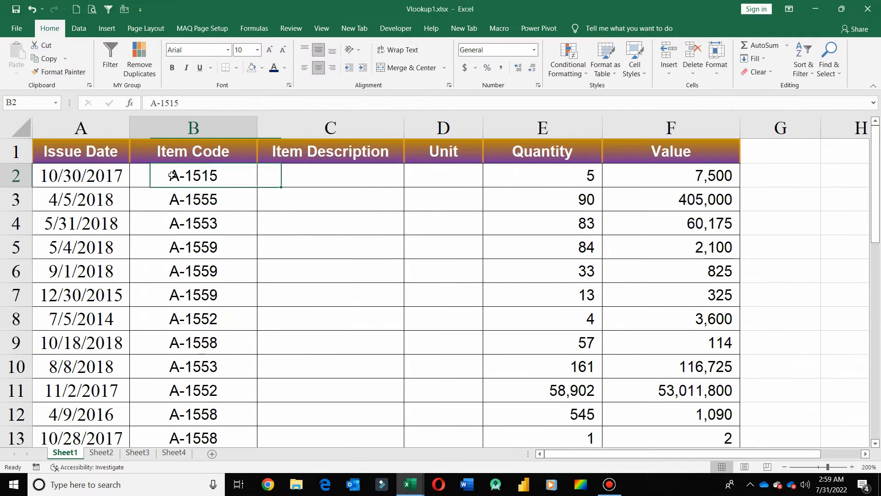
pyautogui.hotkey('ctrl', 'Tab')
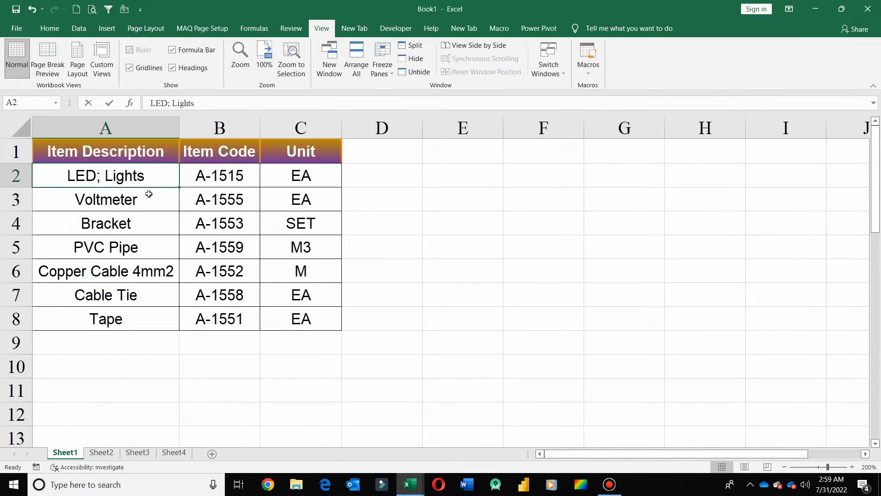
pyautogui.moveTo(128, 174); pyautogui.dragTo(146, 320)
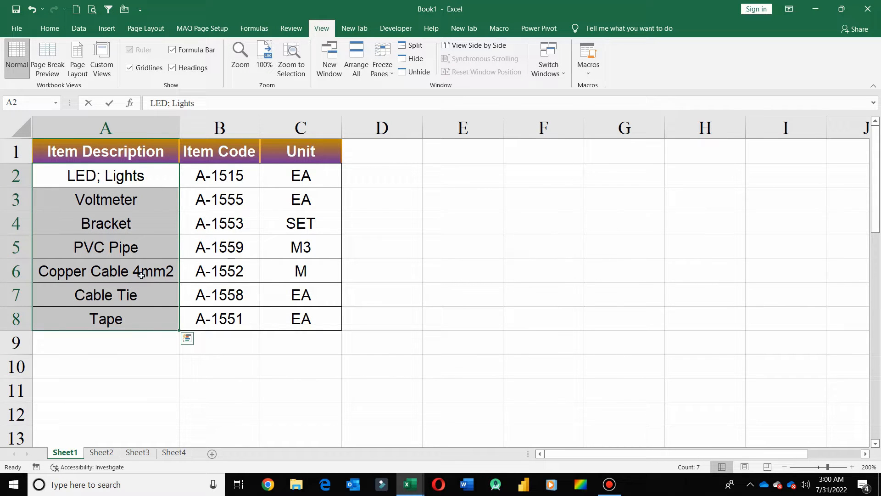
pyautogui.moveTo(228, 169); pyautogui.dragTo(232, 319)
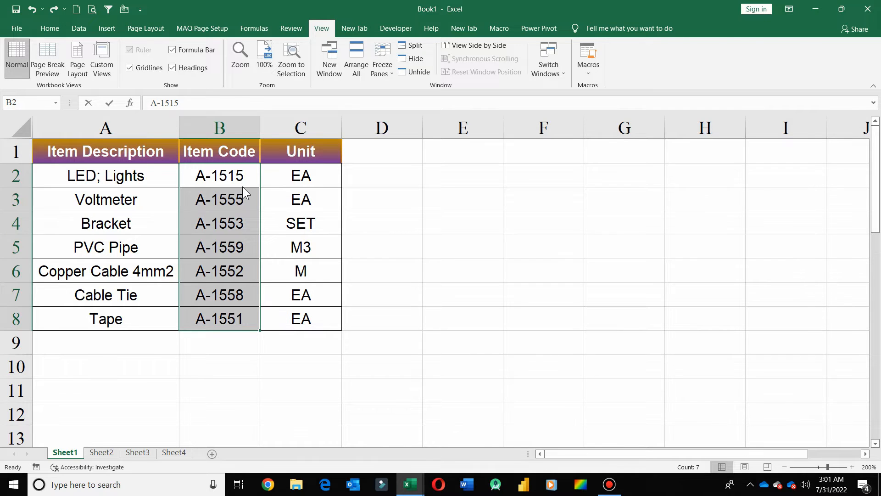
# - In cell C2 of Vlookup1.xlsx, start an INDEX formula using Book1's A1:C8 table, My_Tab, as the array
pyautogui.hotkey('alt', 'Tab')
pyautogui.press('Up')
pyautogui.press('Down')
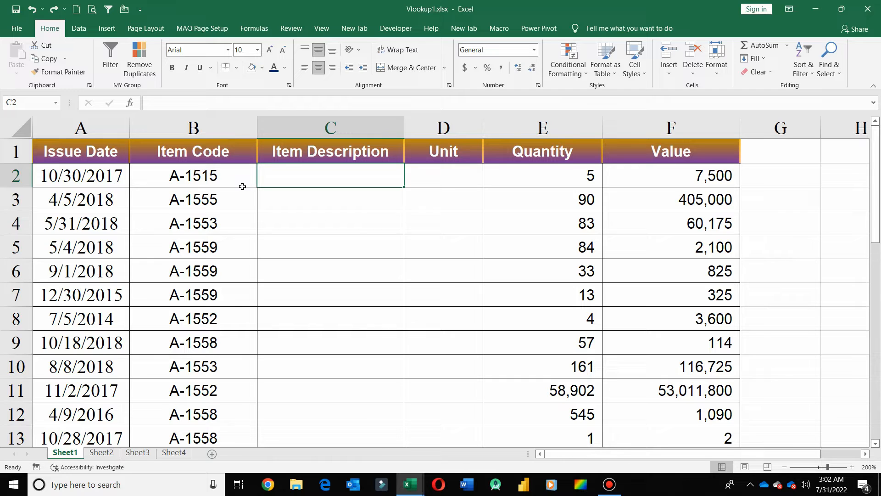
pyautogui.press('F2')
pyautogui.write('=in')
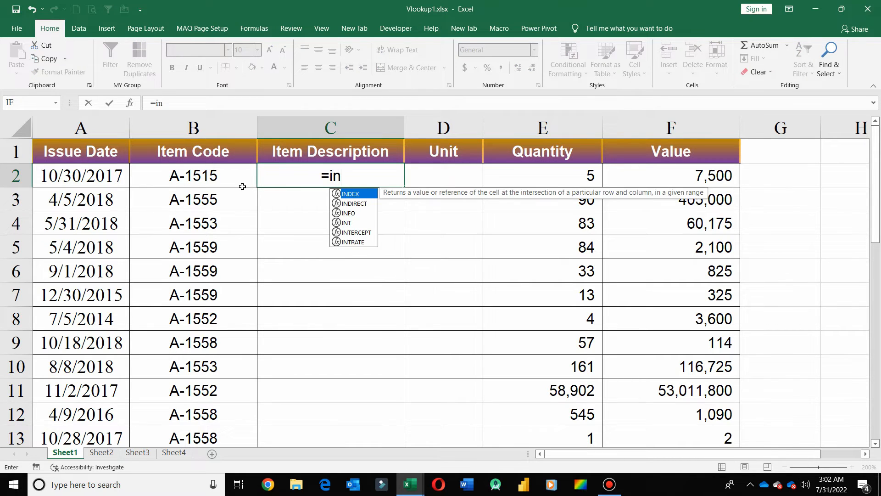
pyautogui.press('Tab')
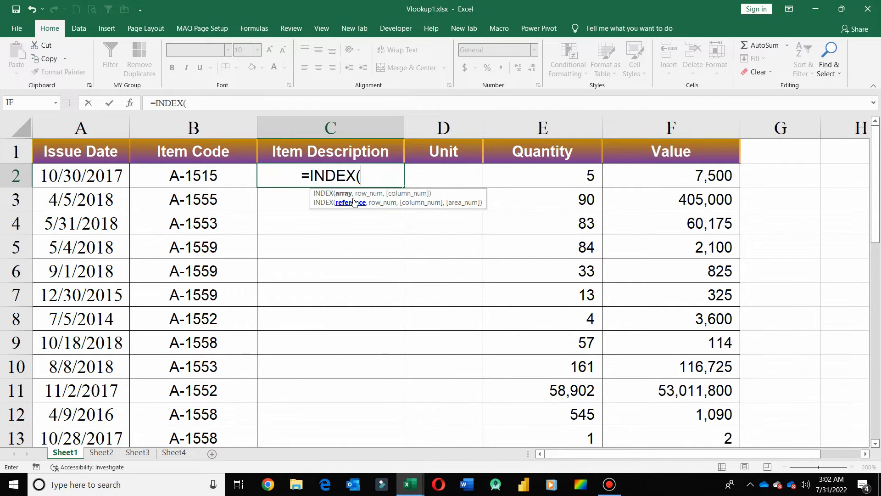
pyautogui.hotkey('ctrl', 'Tab')
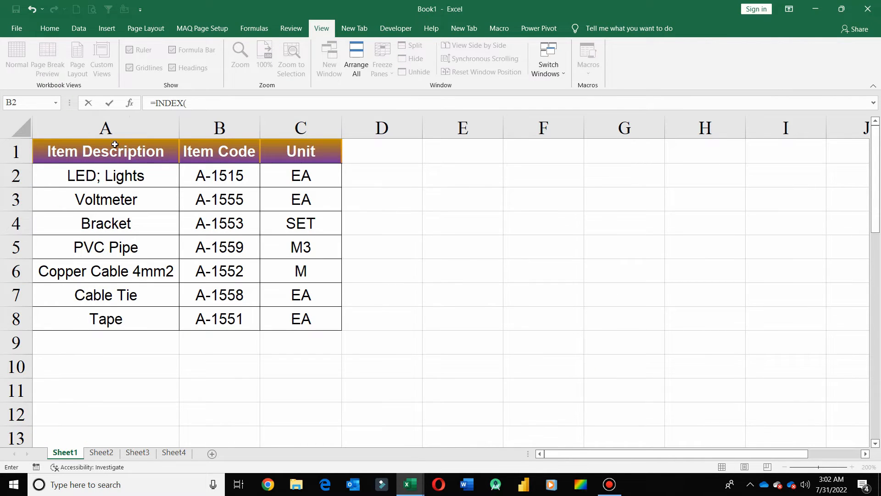
pyautogui.moveTo(115, 145); pyautogui.dragTo(321, 324)
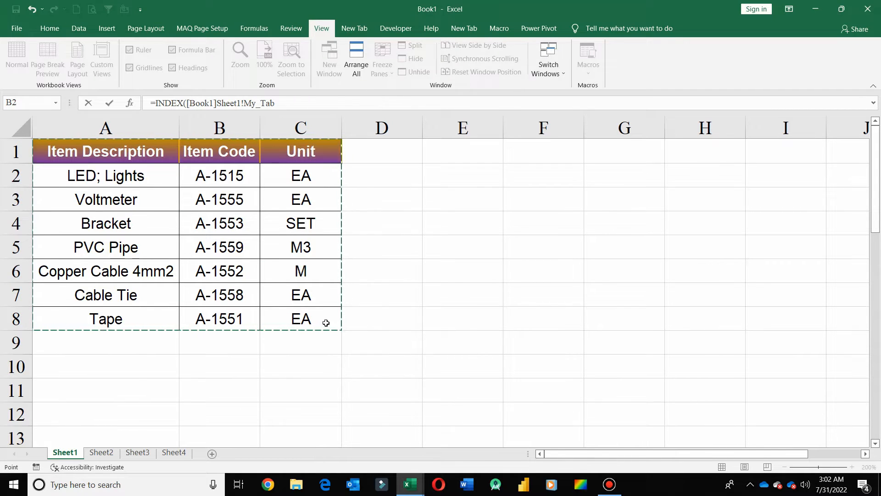
pyautogui.write(',')
pyautogui.hotkey('alt', 'Tab')
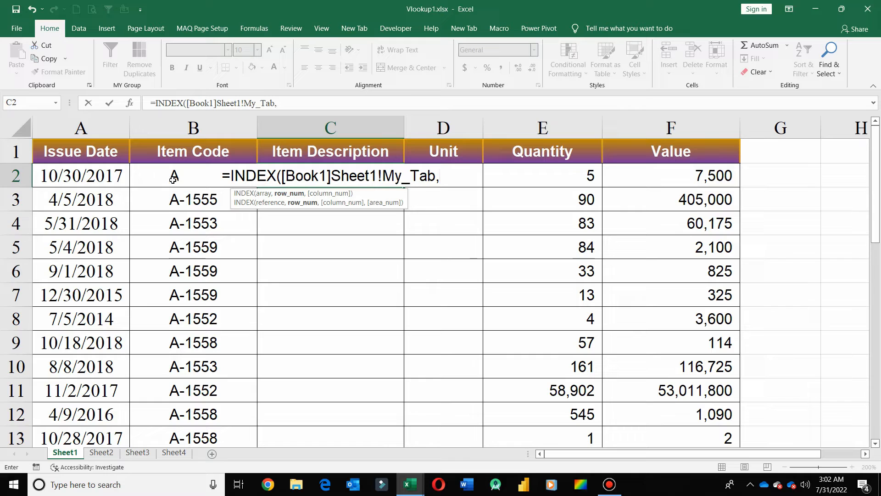
# - Add a MATCH function as the row number, looking up B2 in Book1's Sheet1 range $B$1:$B$8 with match type 0
pyautogui.write('mat')
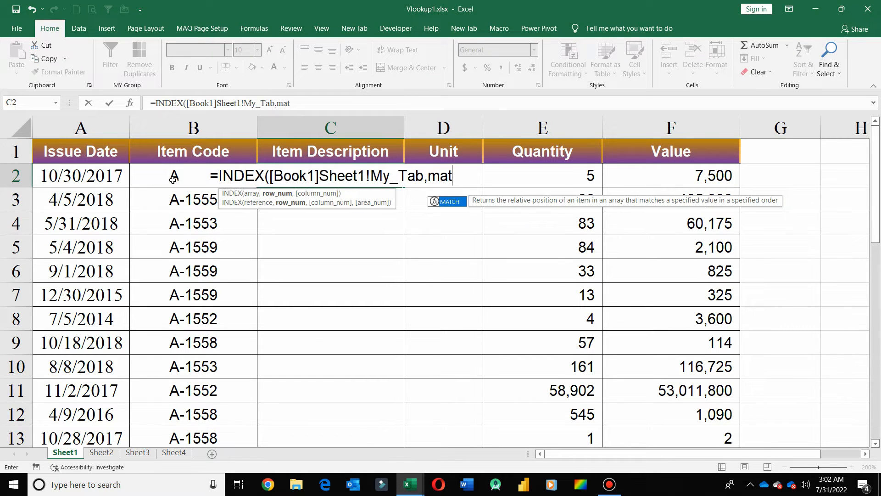
pyautogui.press('Tab')
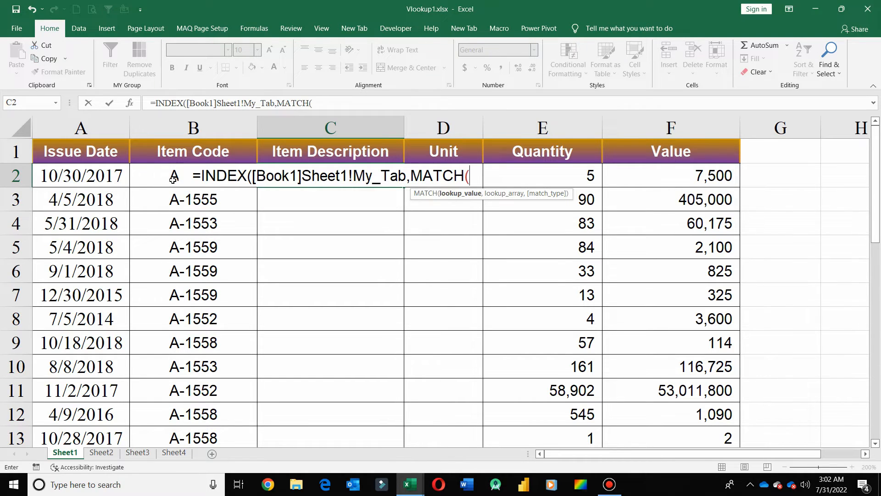
pyautogui.click(152, 183)
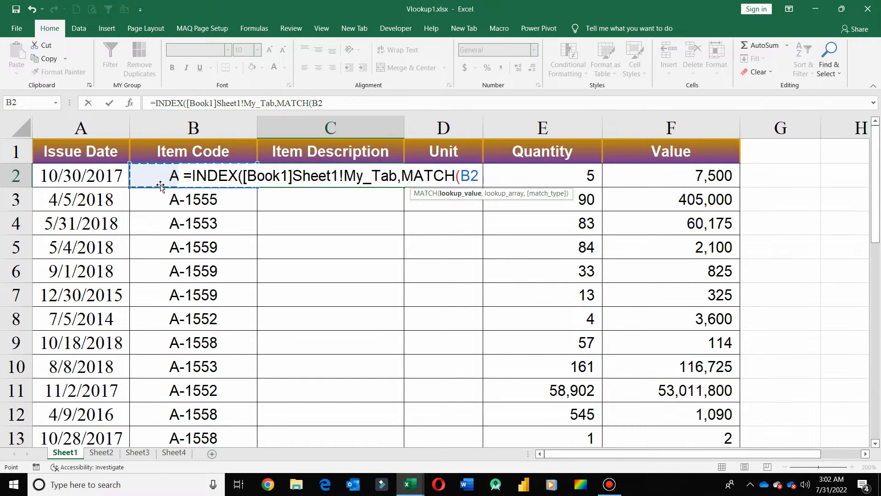
pyautogui.write(',')
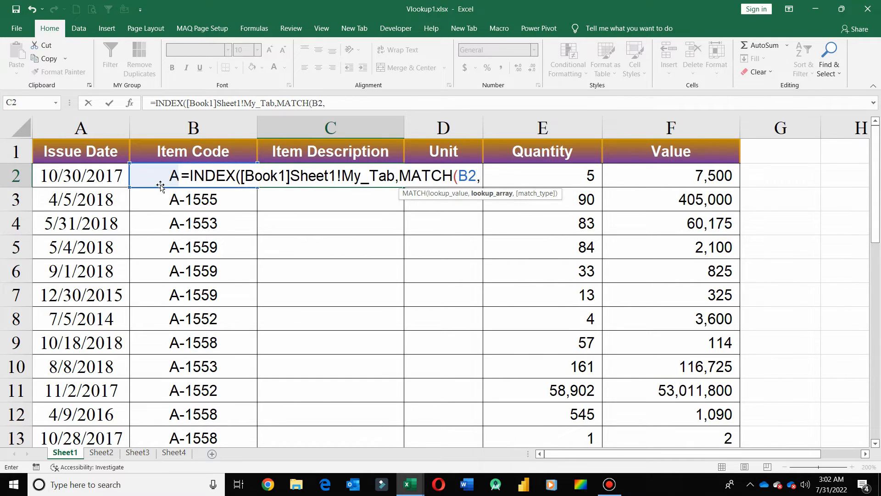
pyautogui.hotkey('alt', 'Tab')
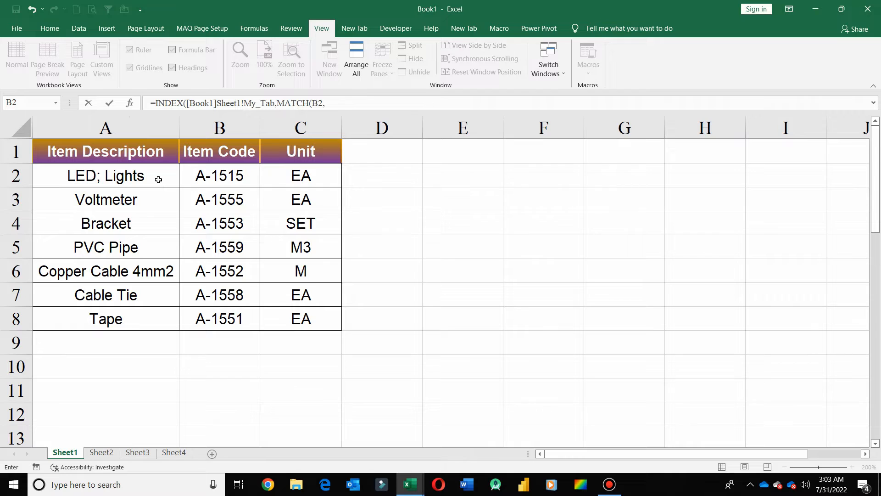
pyautogui.moveTo(221, 156); pyautogui.dragTo(201, 318)
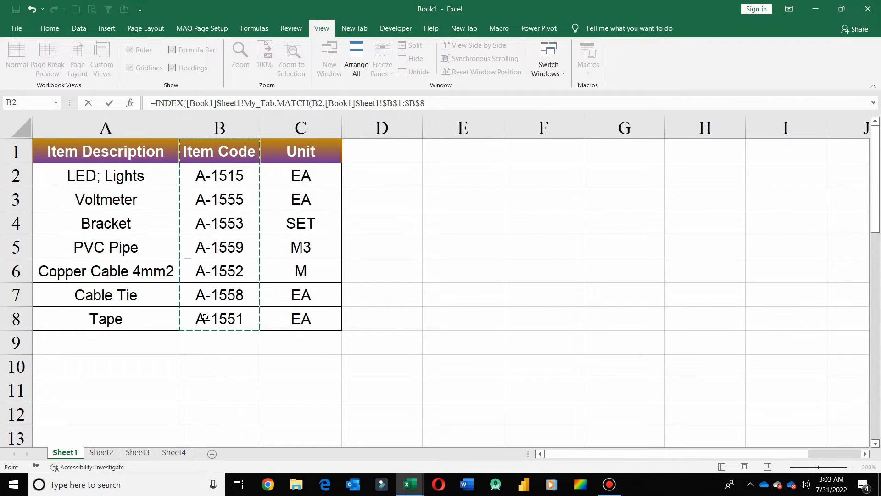
pyautogui.hotkey('ctrl', 'Tab')
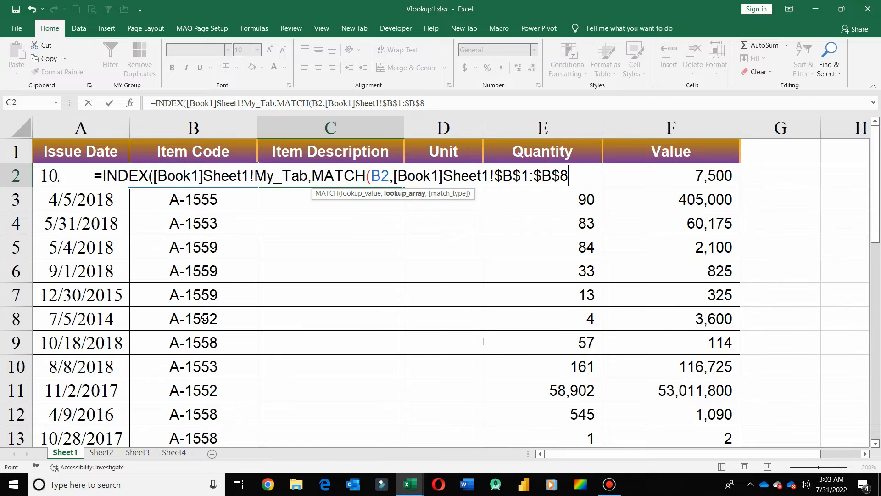
pyautogui.write(',')
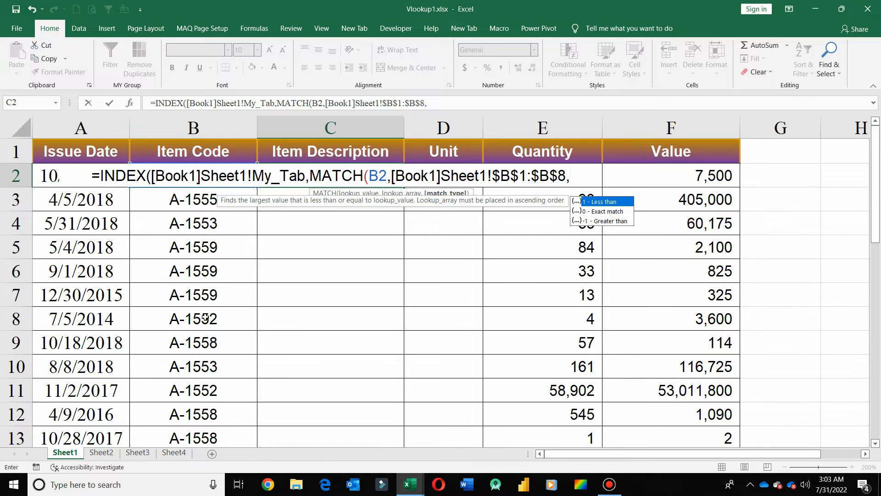
pyautogui.write('0)')
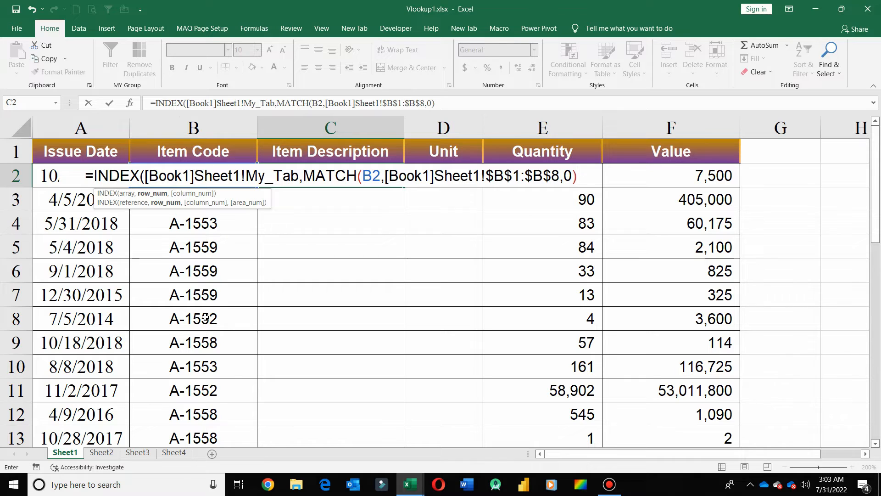
# - Complete the INDEX formula in C2 with column number 1 and enter it
pyautogui.write(',')
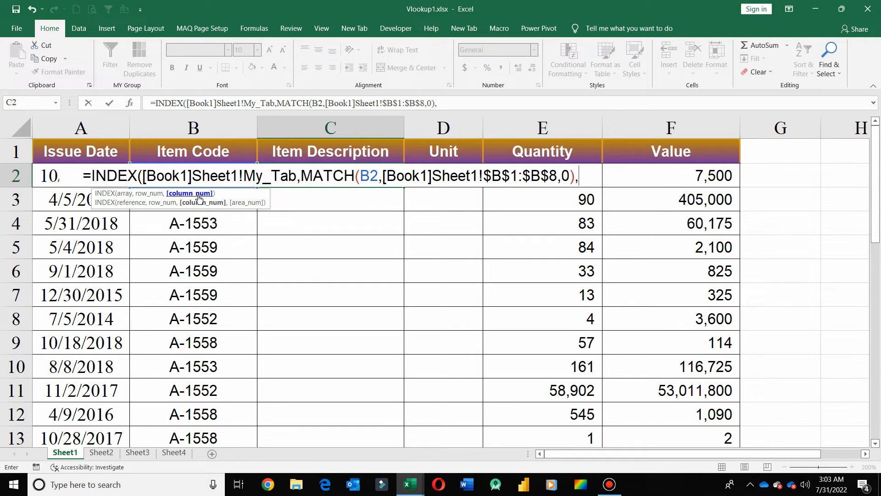
pyautogui.hotkey('ctrl', 'Tab')
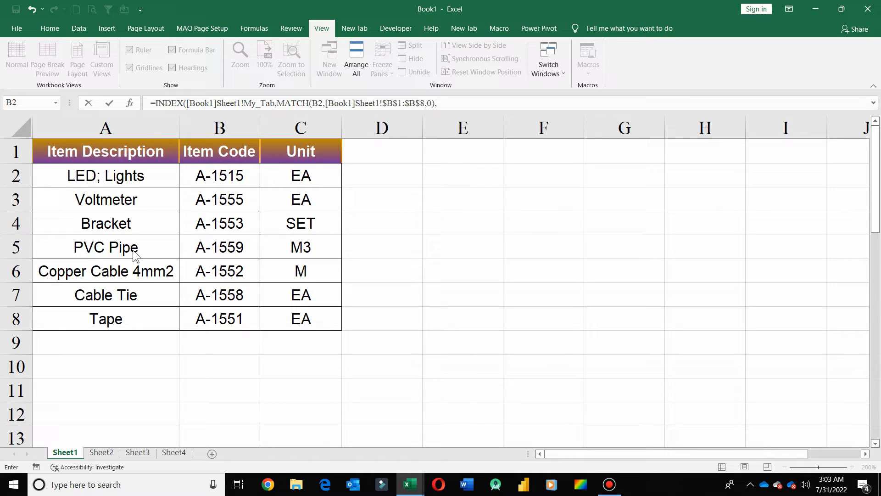
pyautogui.hotkey('alt', 'Tab')
pyautogui.hotkey('alt', 'Tab')
pyautogui.hotkey('alt', 'Tab')
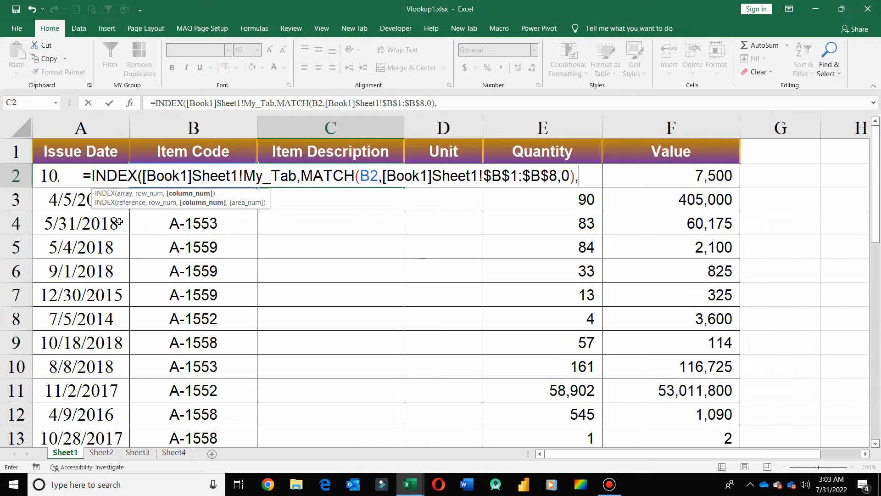
pyautogui.write('1)')
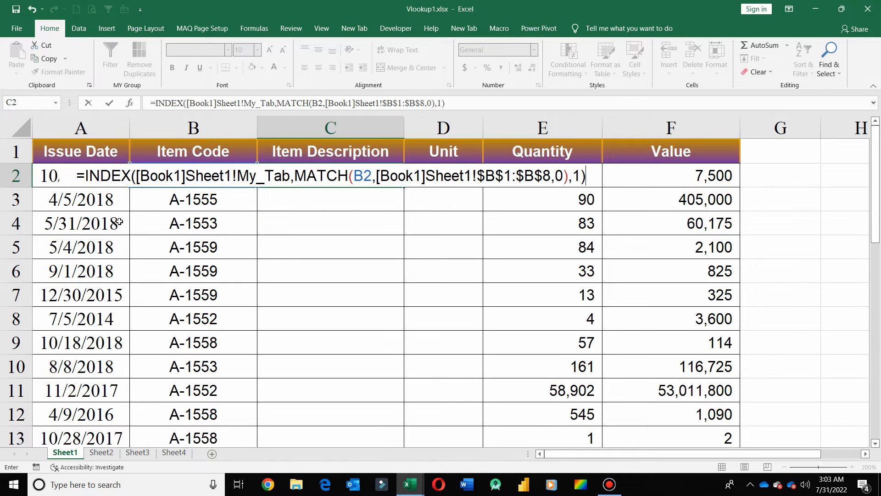
pyautogui.press('Return')
pyautogui.press('Up')
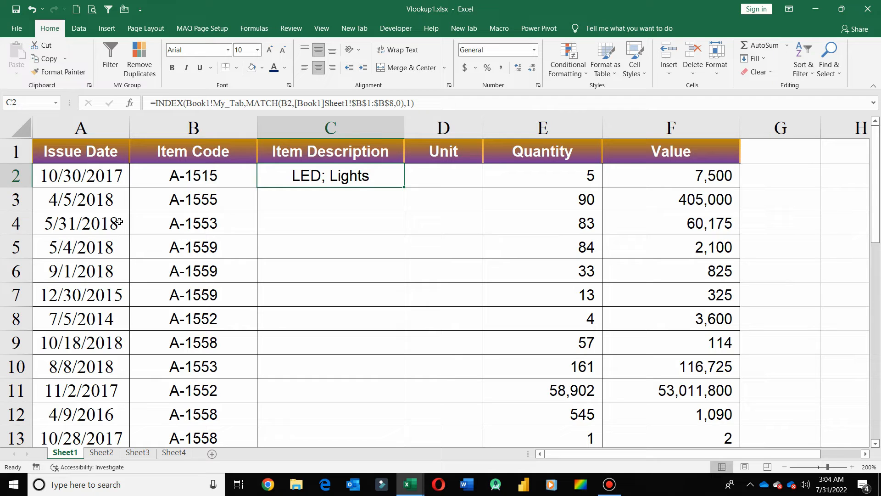
# - Compare the description returned in C2 for item code A-1515 with the matching row in the Book1 table
pyautogui.click(179, 176)
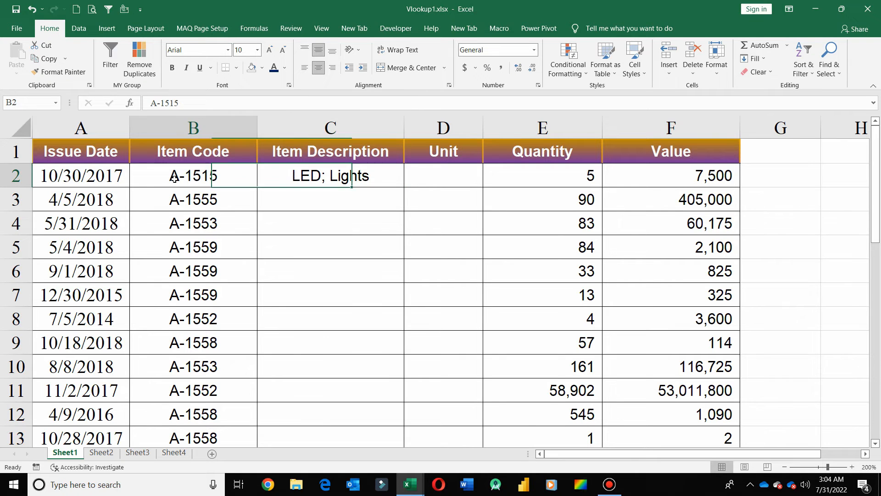
pyautogui.hotkey('ctrl', 'Tab')
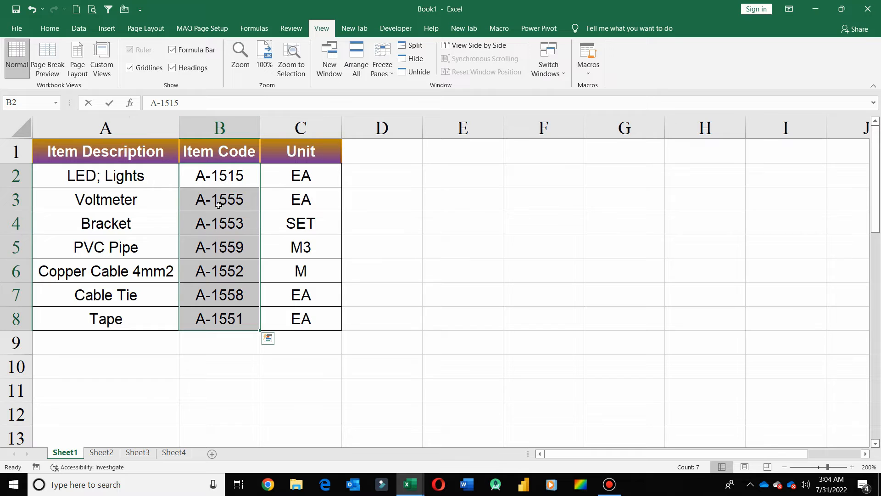
pyautogui.click(213, 175)
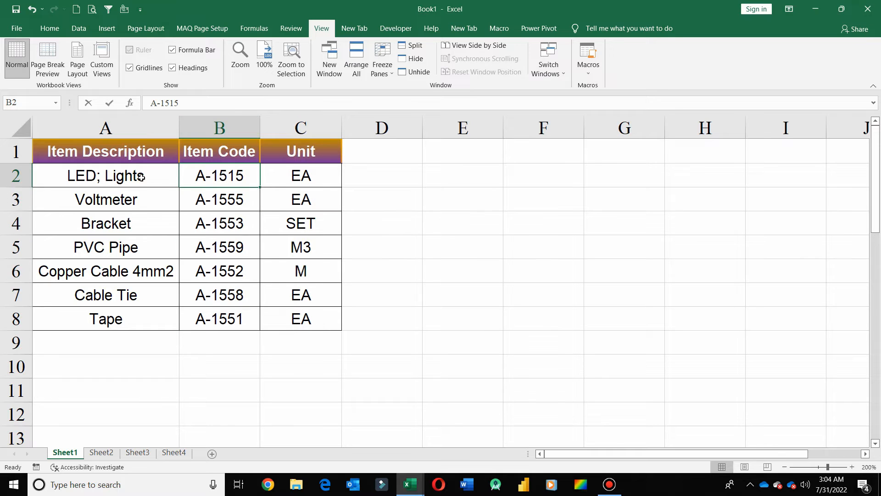
pyautogui.hotkey('ctrl', 'Tab')
pyautogui.click(371, 178)
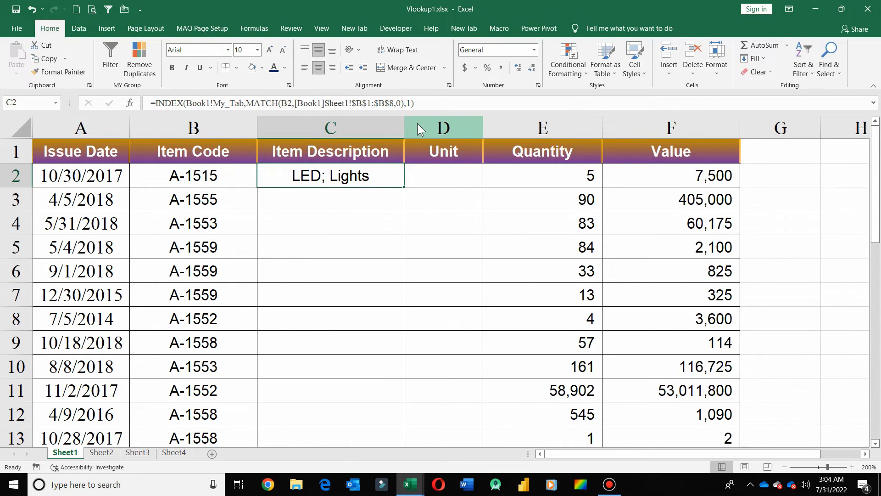
pyautogui.hotkey('ctrl', 'Tab')
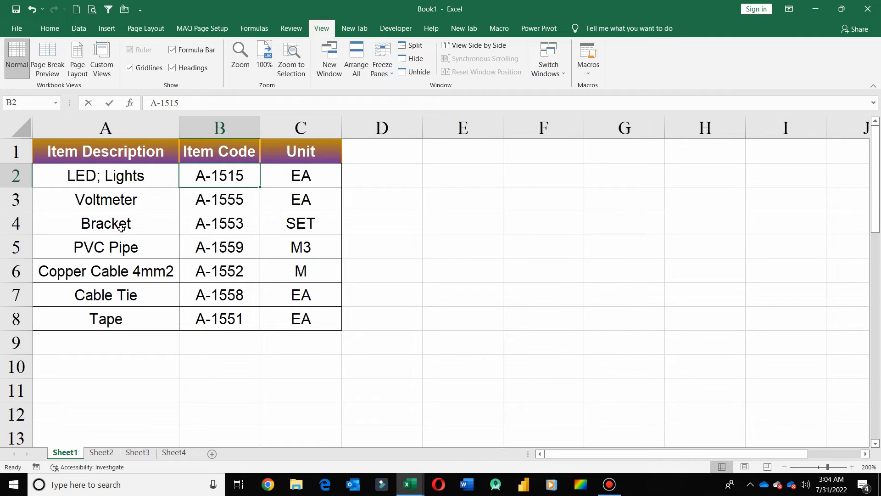
pyautogui.hotkey('ctrl', 'Tab')
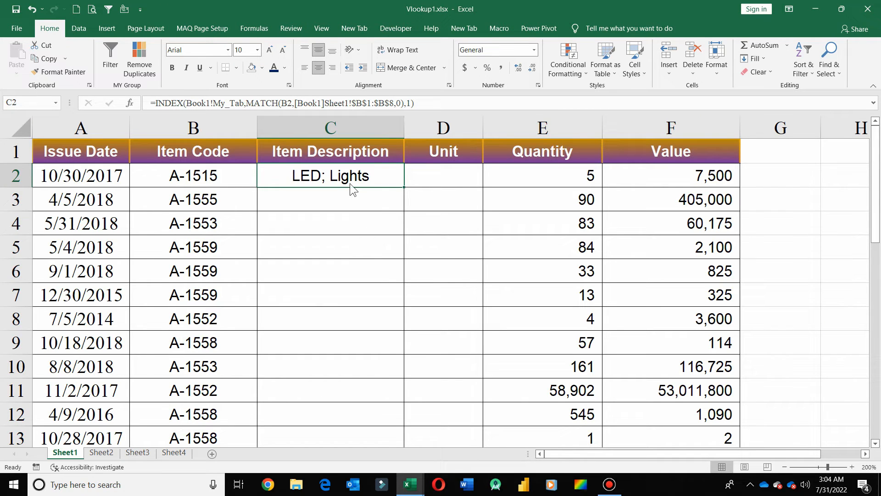
pyautogui.hotkey('ctrl', 'Tab')
pyautogui.hotkey('ctrl', 'Tab')
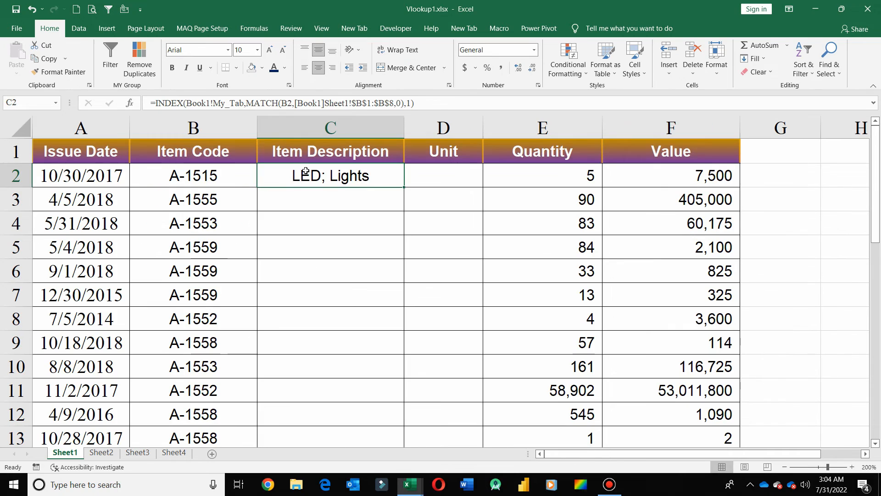
# - Fill the INDEX and MATCH formula from C2 down the Item Description column
pyautogui.doubleClick(403, 188)
pyautogui.click(355, 314)
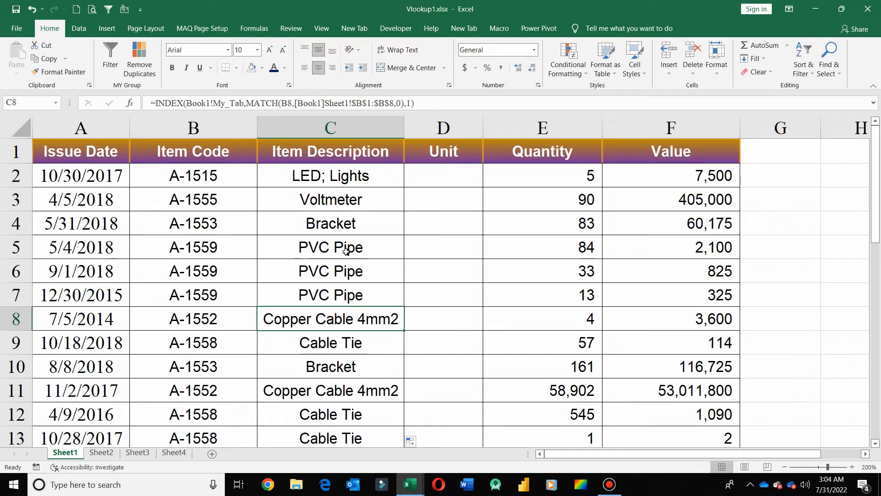
pyautogui.click(379, 176)
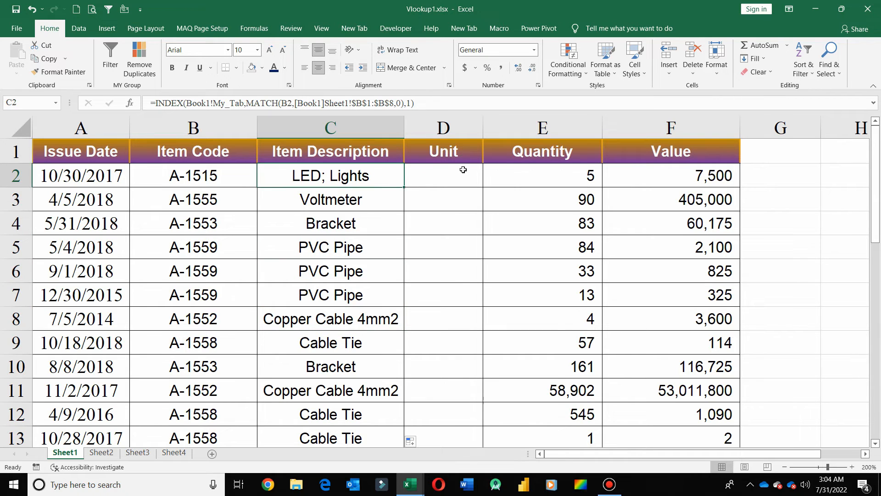
# - Copy the formula text from C2 and paste it unchanged into D2 under Unit
pyautogui.click(459, 171)
pyautogui.click(365, 176)
pyautogui.moveTo(414, 102); pyautogui.dragTo(153, 108)
pyautogui.hotkey('ctrl', 'c')
pyautogui.press('Escape')
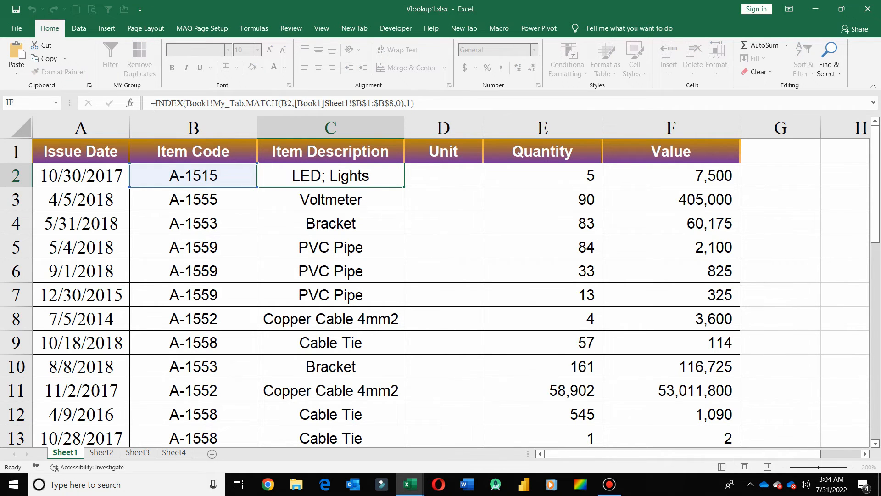
pyautogui.click(438, 171)
pyautogui.click(313, 103)
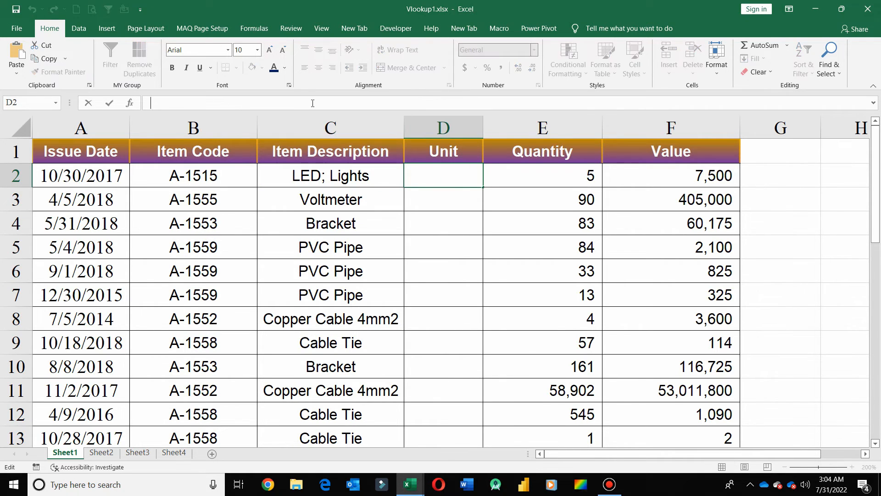
pyautogui.hotkey('ctrl', 'v')
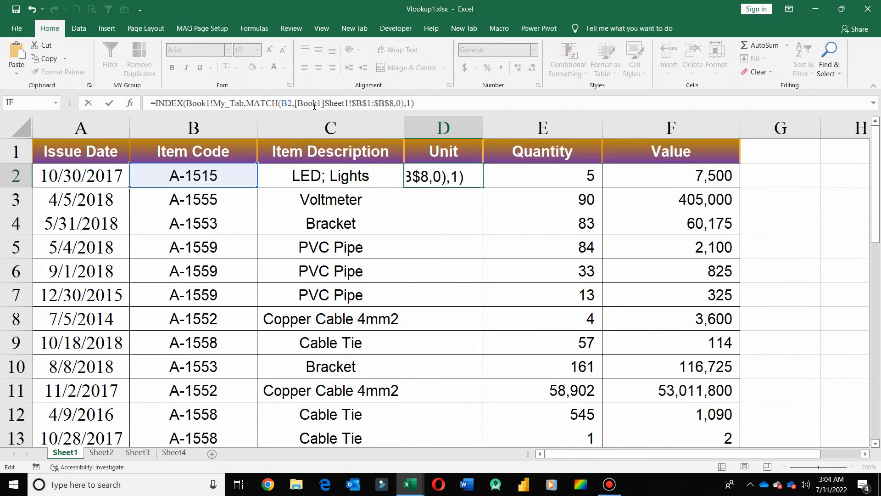
# - Change the INDEX column number in the D2 formula to 3 and enter it
pyautogui.hotkey('ctrl', 'Tab')
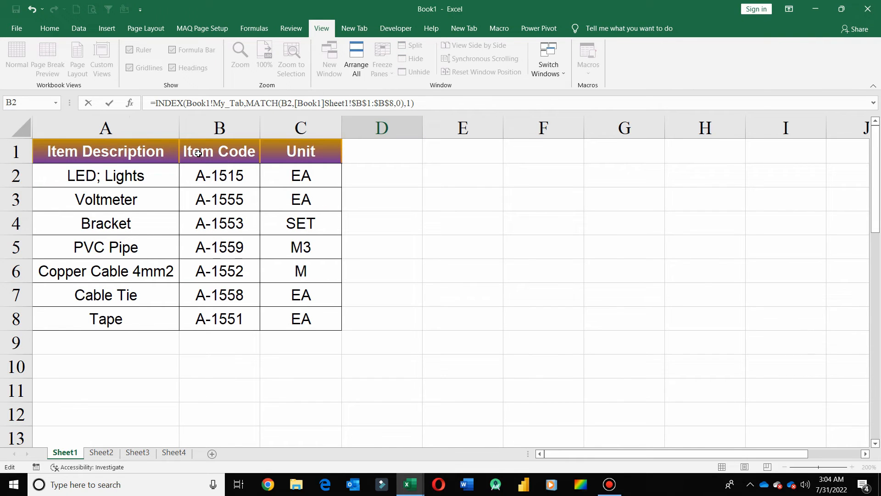
pyautogui.hotkey('ctrl', 'Tab')
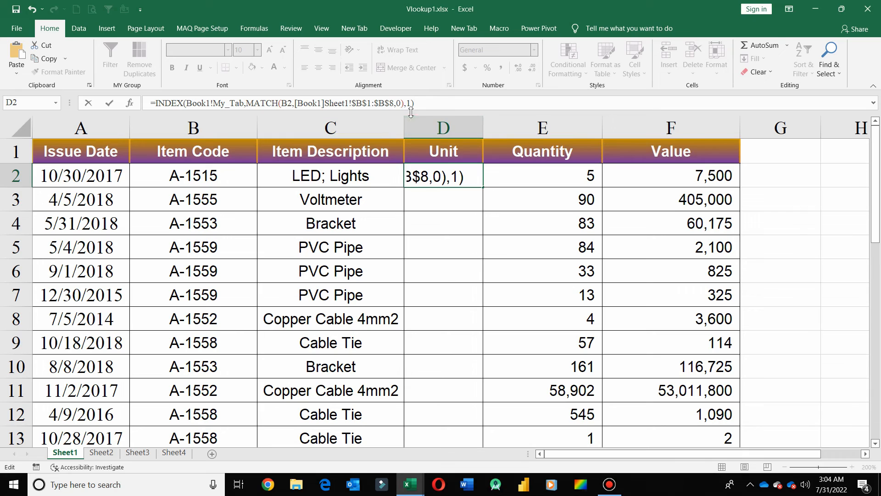
pyautogui.press('Left')
pyautogui.press('BackSpace')
pyautogui.write('3')
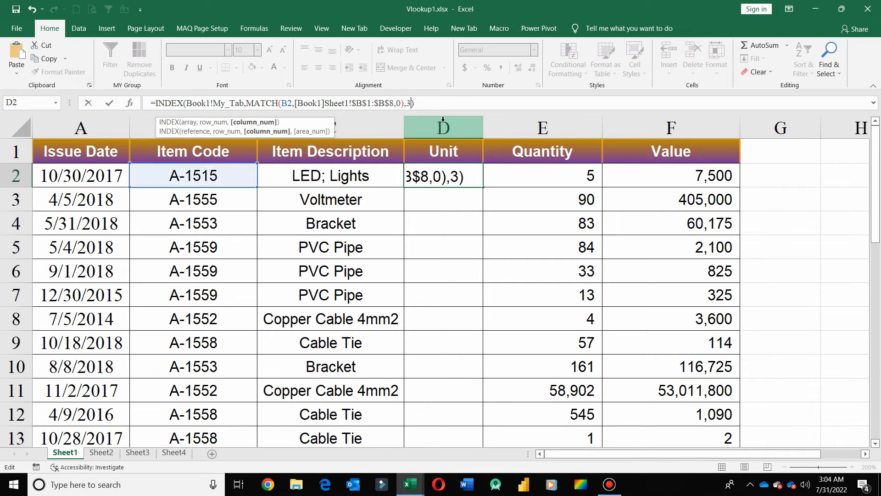
pyautogui.press('Return')
# - Fill the D2 formula down the Unit column and check the units against the Book1 table
pyautogui.click(459, 181)
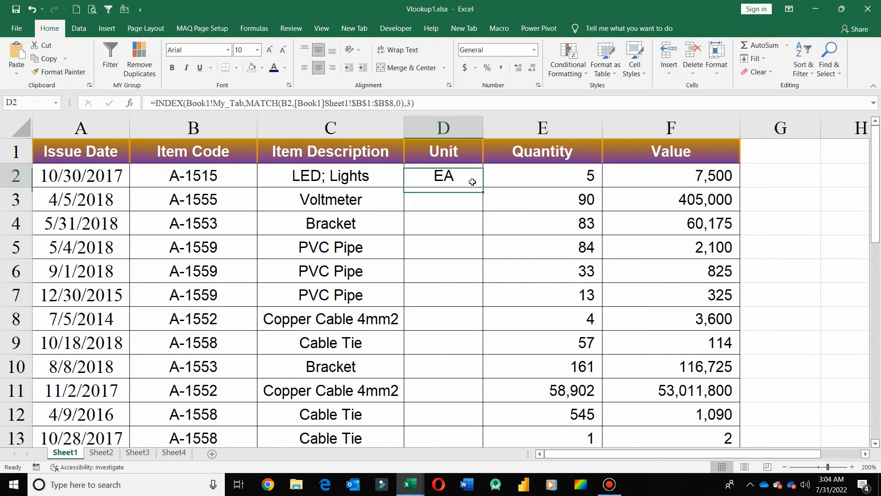
pyautogui.doubleClick(483, 187)
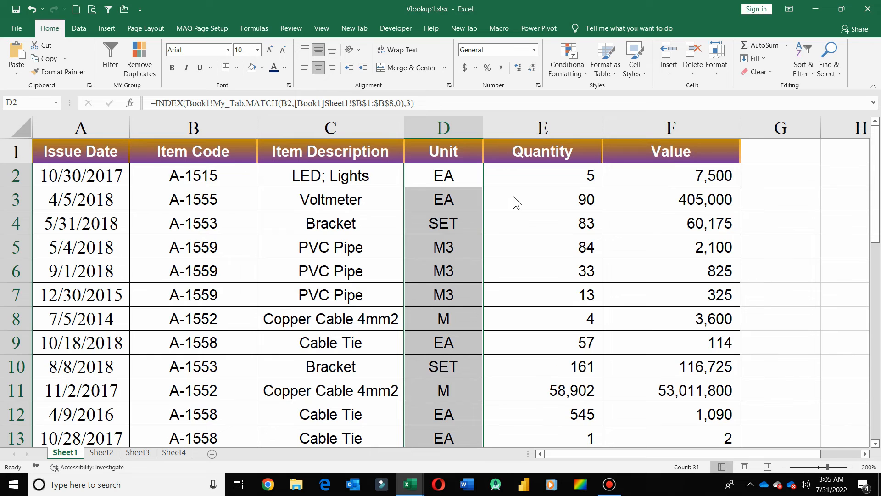
pyautogui.hotkey('ctrl', 'Tab')
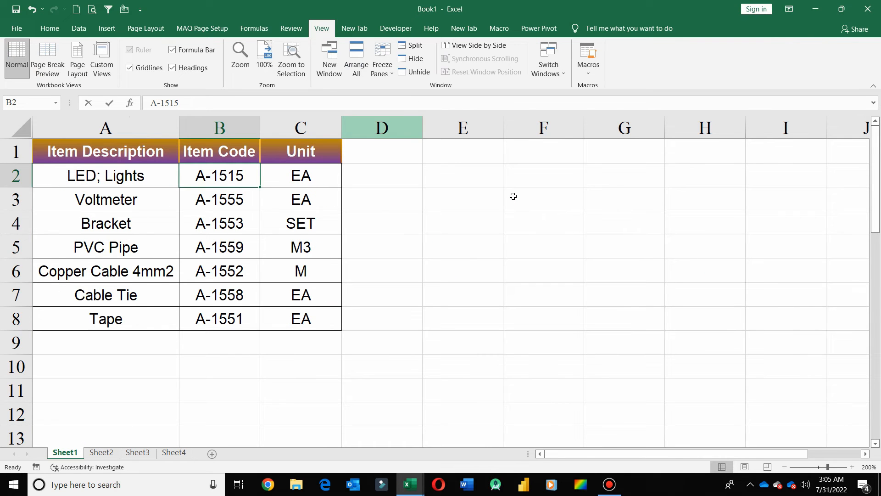
pyautogui.hotkey('ctrl', 'Tab')
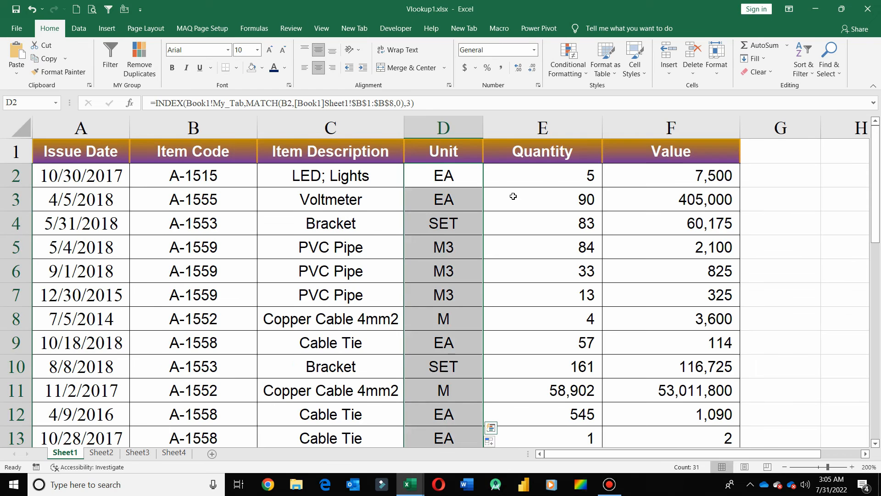